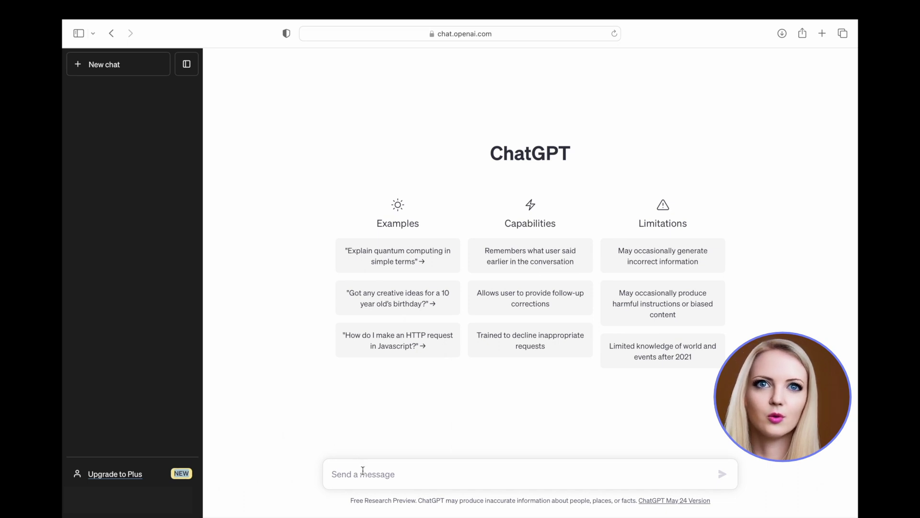
# Step: Send 'code for creating a website' and receive example HTML, CSS and JavaScript
pyautogui.click(362, 472)
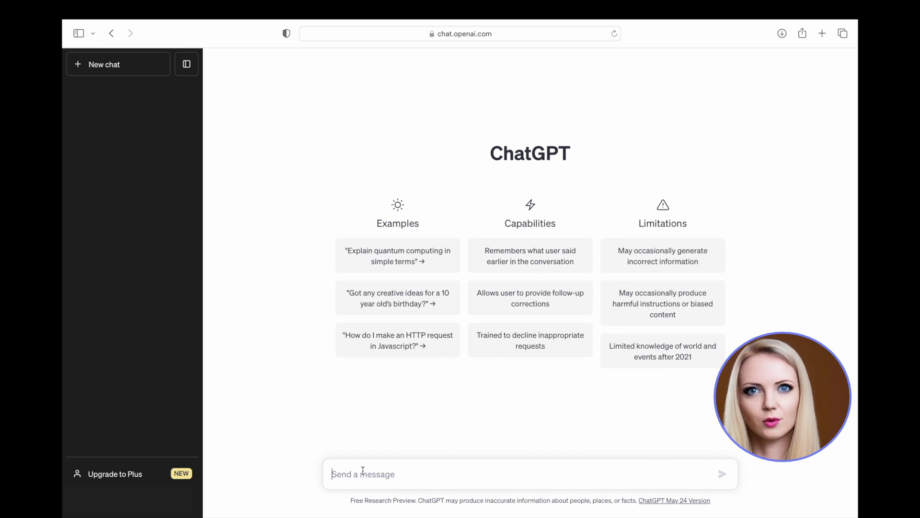
pyautogui.write('code for creating a website')
pyautogui.press('Return')
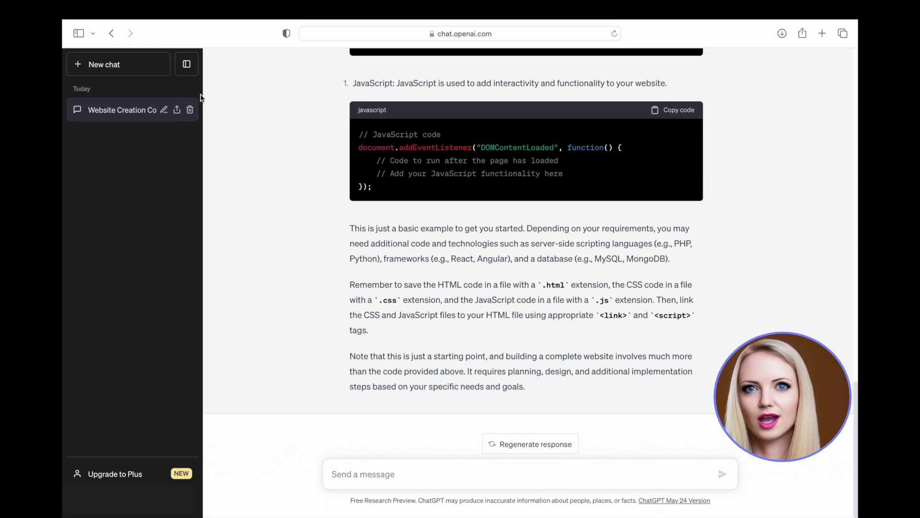
# Step: In a new chat, send 'write a legal agreement to buy a house' and get a drafted agreement
pyautogui.click(138, 69)
pyautogui.write('wr')
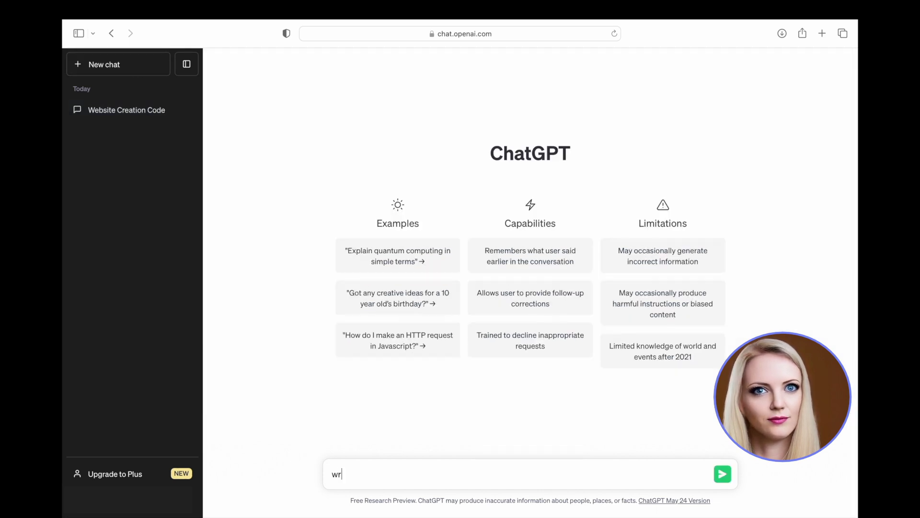
pyautogui.write('ite a legal agreement to buy a ')
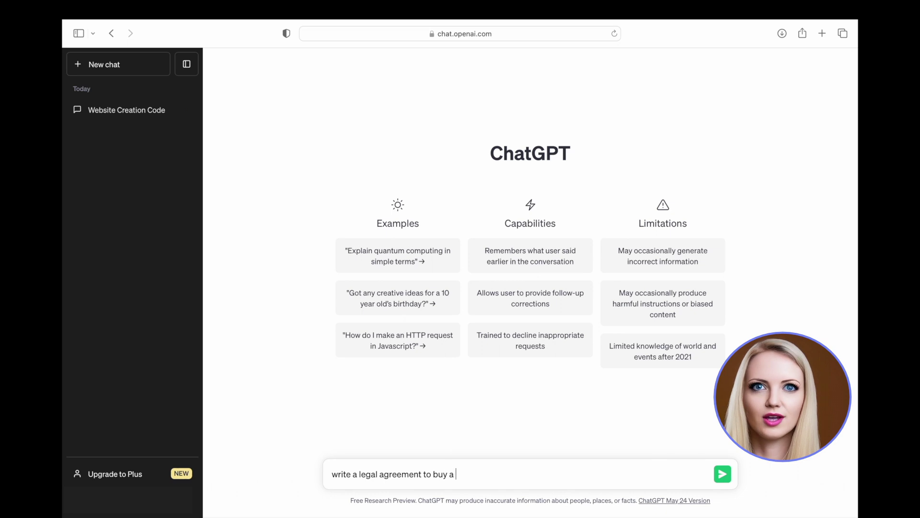
pyautogui.write('house')
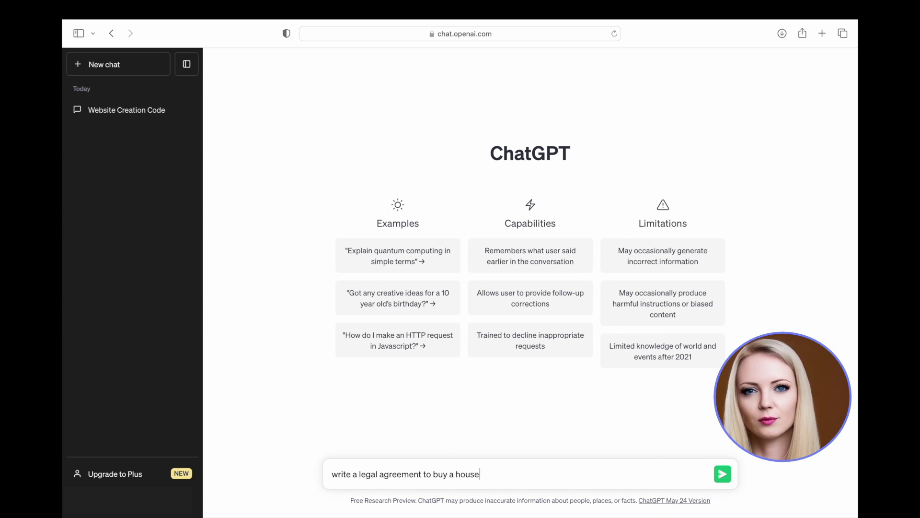
pyautogui.press('Return')
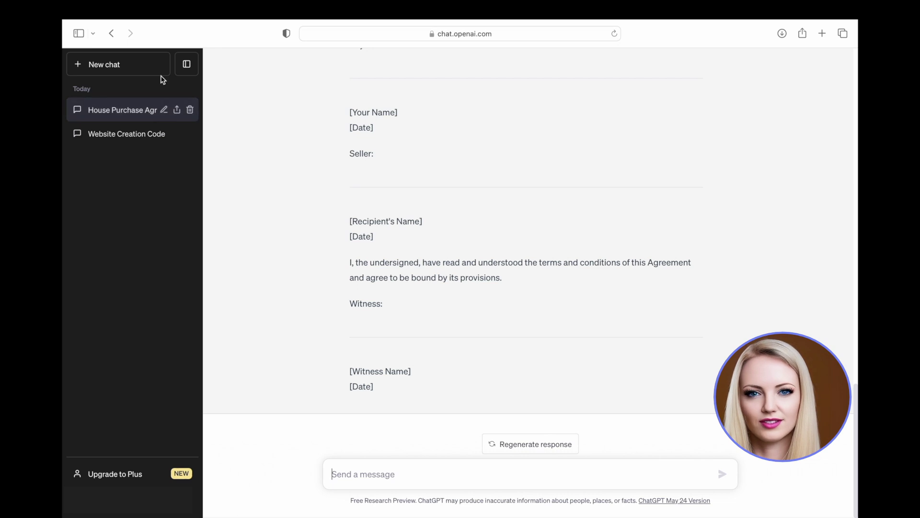
# Step: In a new chat, send 'hedge fund strategies' and get a numbered overview of strategy types
pyautogui.click(135, 66)
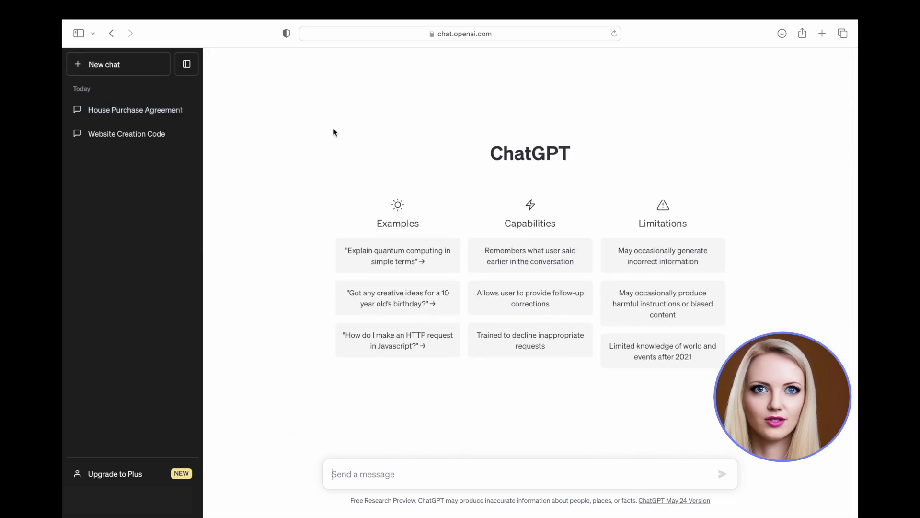
pyautogui.write('hedge f')
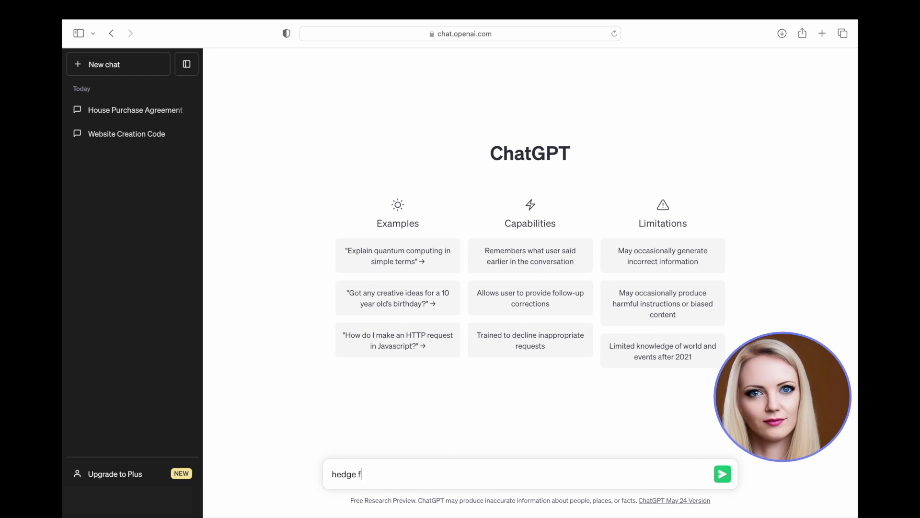
pyautogui.write('und strat')
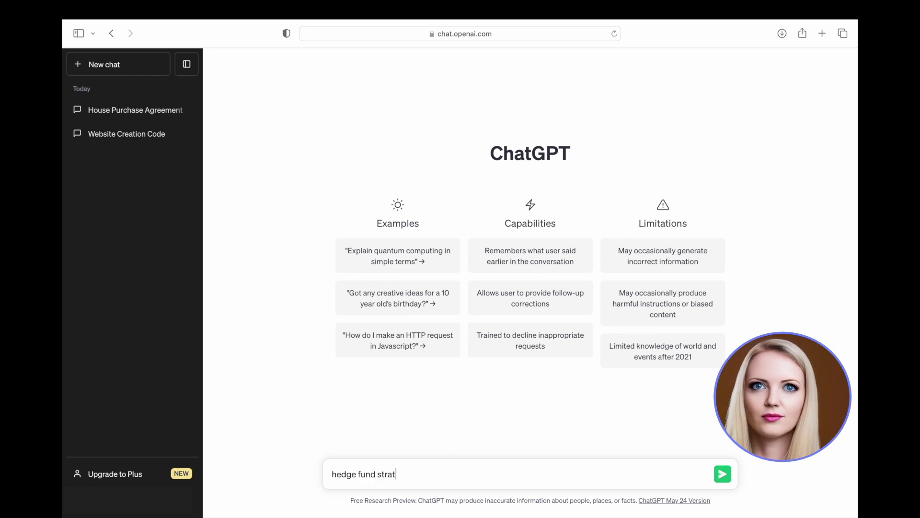
pyautogui.write('egies')
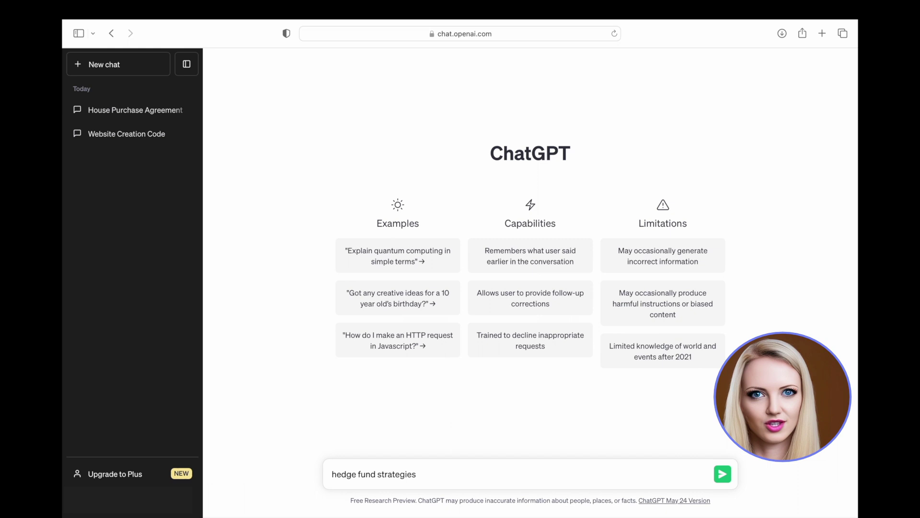
pyautogui.press('Return')
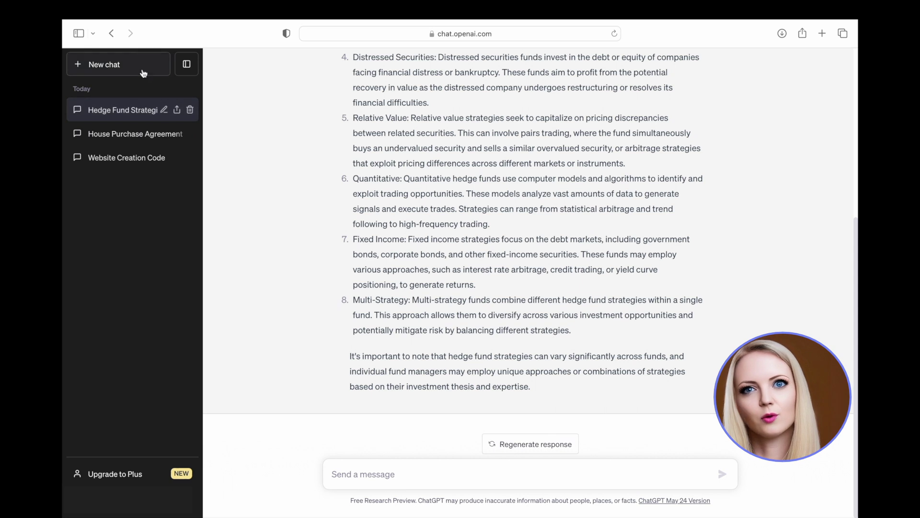
# Step: In a new chat, send 'top 100 motivational quotes' and receive a numbered quotes list
pyautogui.click(144, 72)
pyautogui.write('top 100 motivatio')
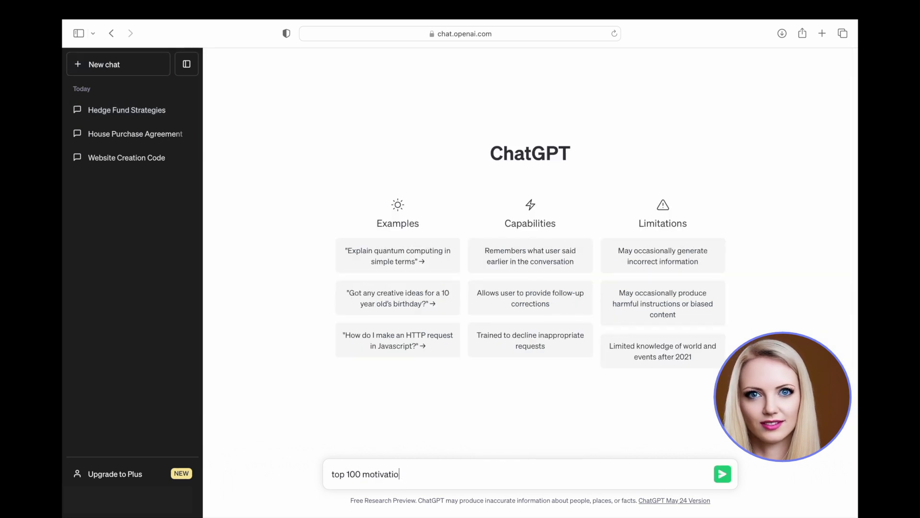
pyautogui.write('nal quotes')
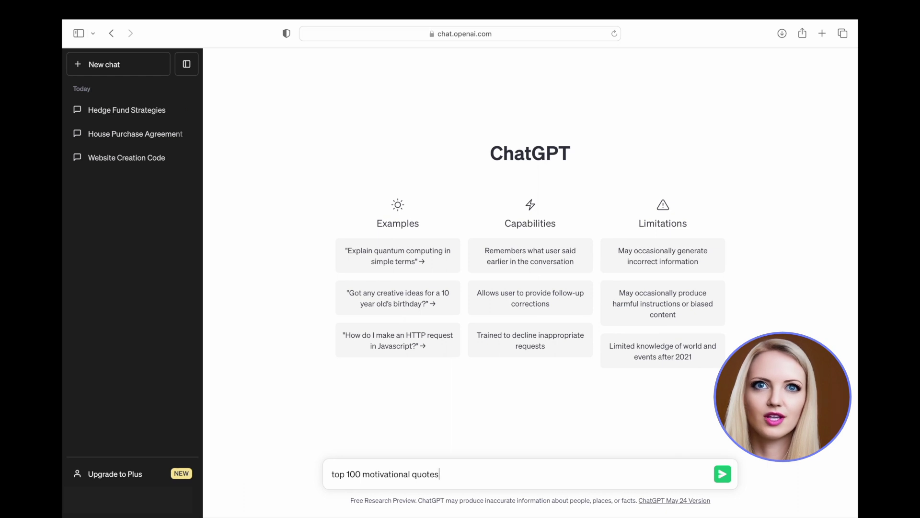
pyautogui.press('Return')
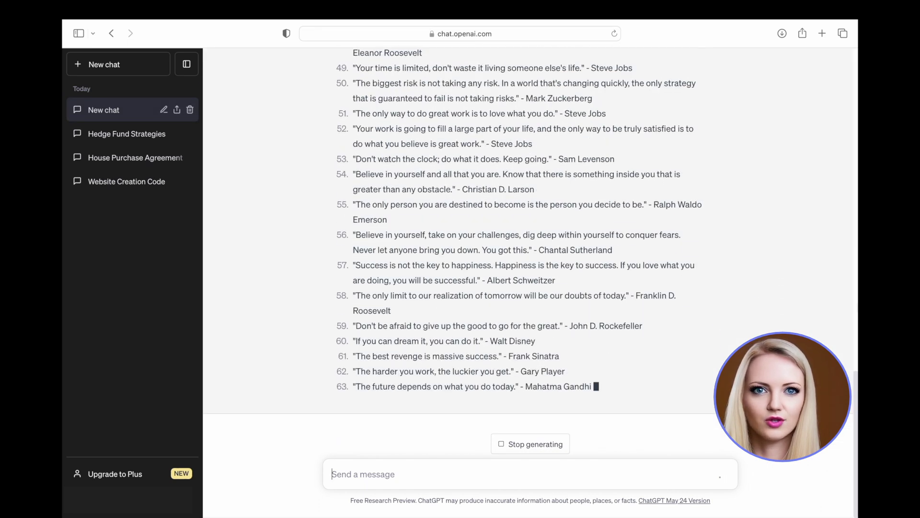
pyautogui.write('how to start')
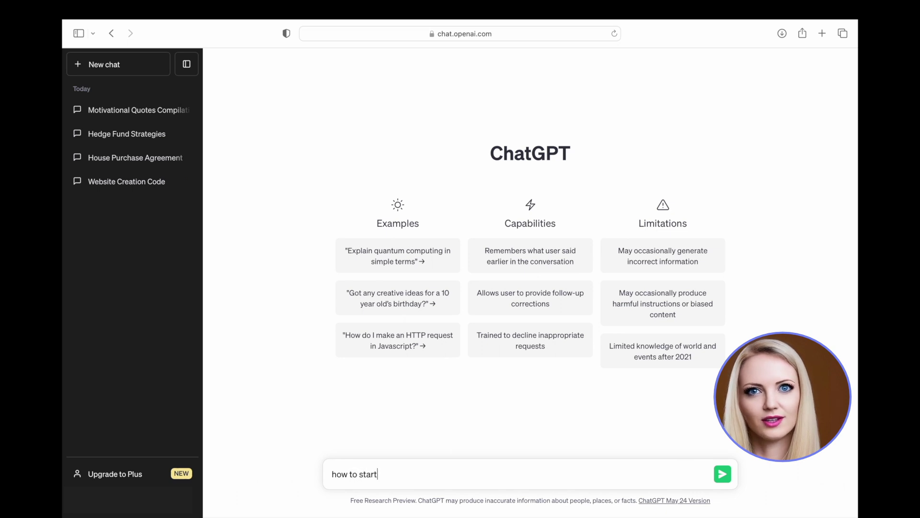
pyautogui.write(' your onl')
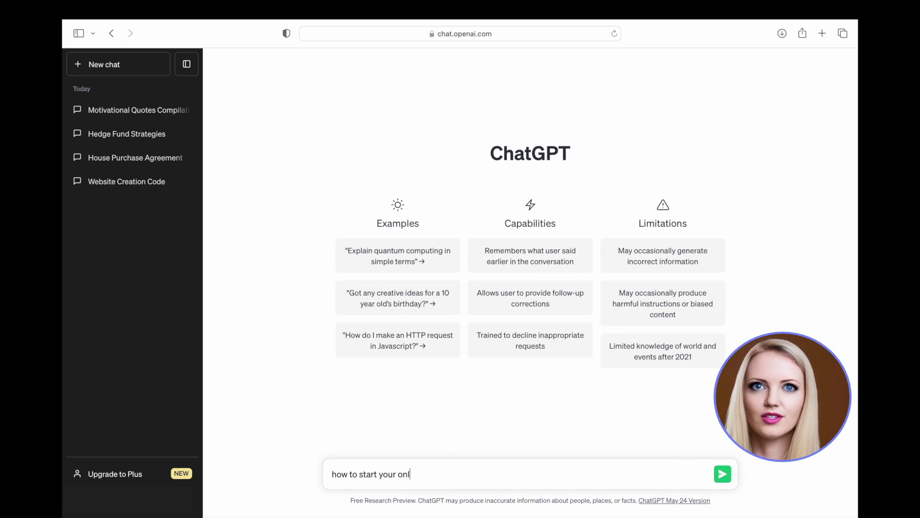
pyautogui.write('ine busi')
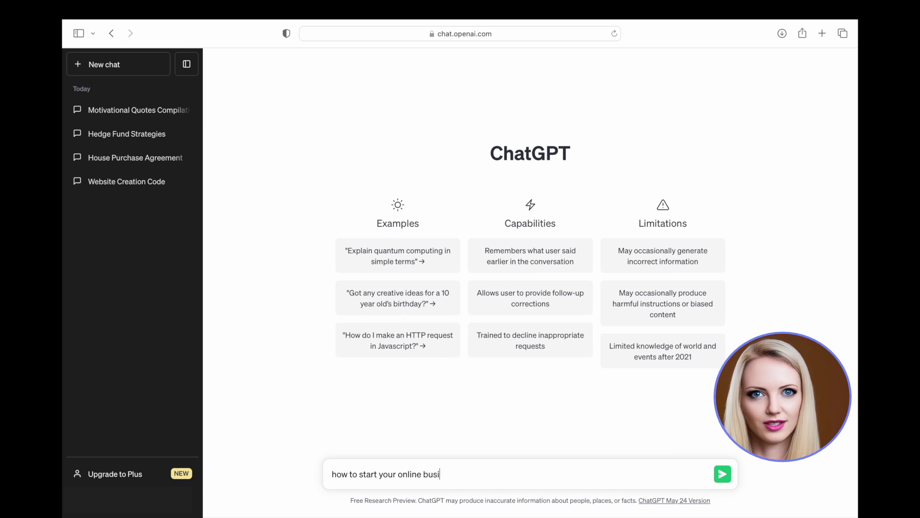
pyautogui.write('s')
# Step: Send 'how to start your online business' and receive a twelve-step plan
pyautogui.press('Return')
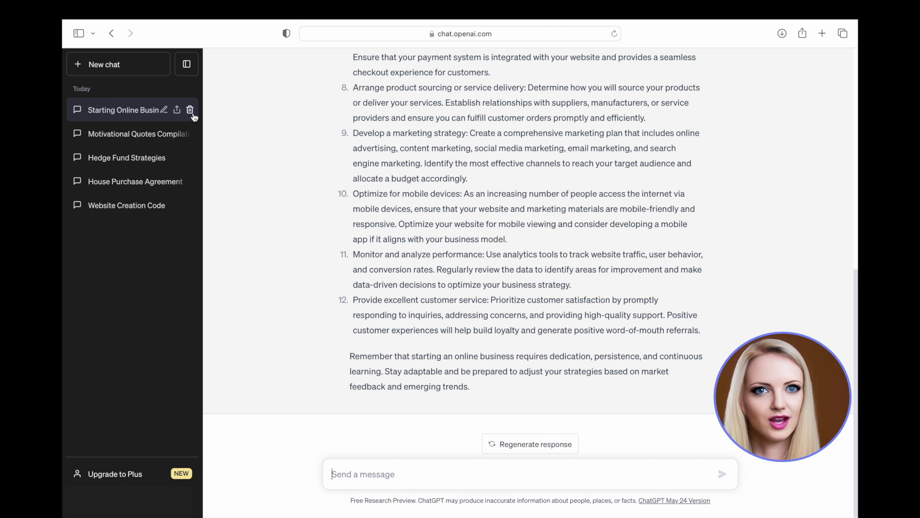
# Step: Delete the online business chat, then send 'top 50 men perfumes' and get a list
pyautogui.click(191, 110)
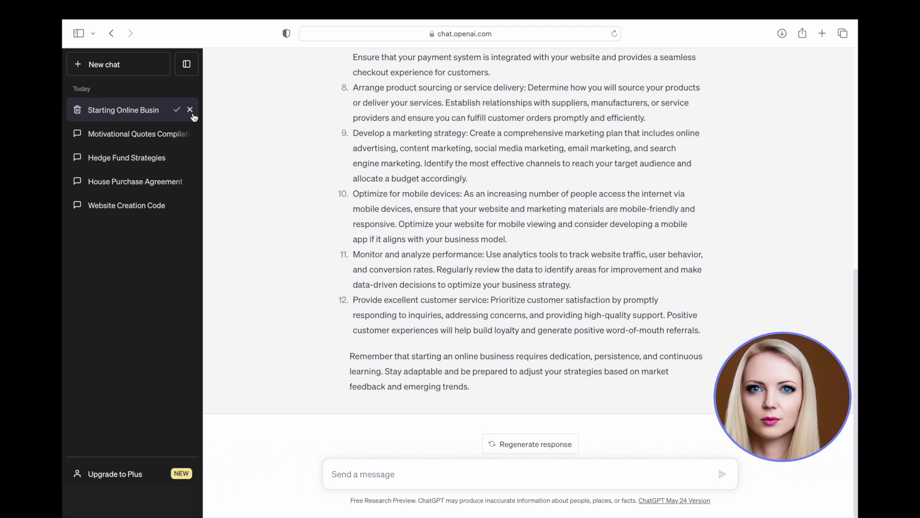
pyautogui.click(177, 111)
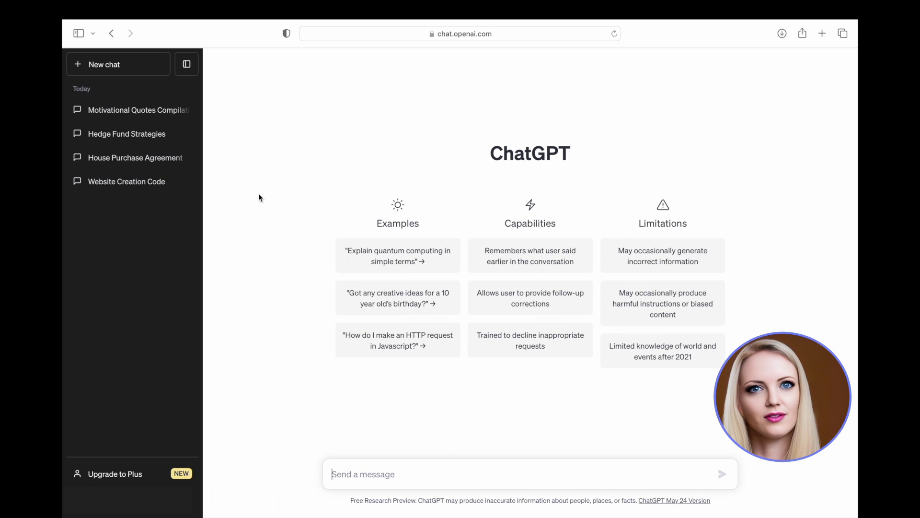
pyautogui.write('top 50 men perf')
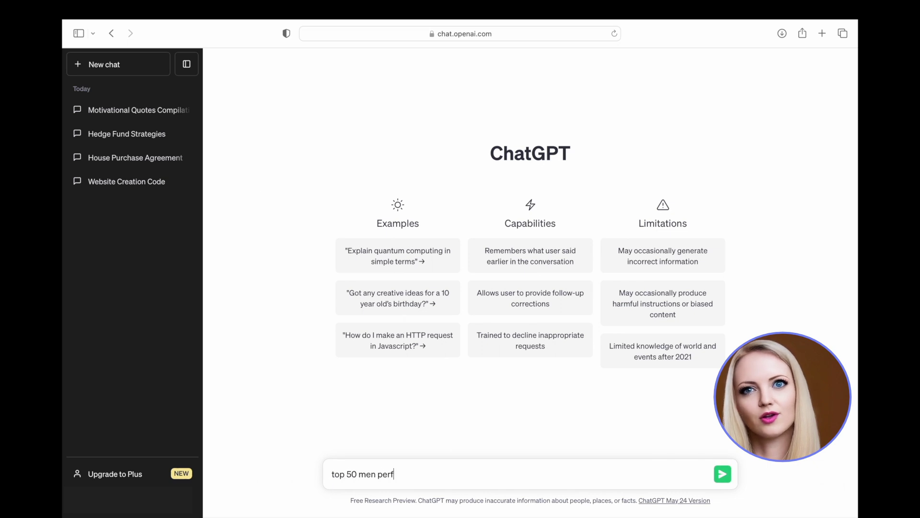
pyautogui.write('umes')
pyautogui.press('Return')
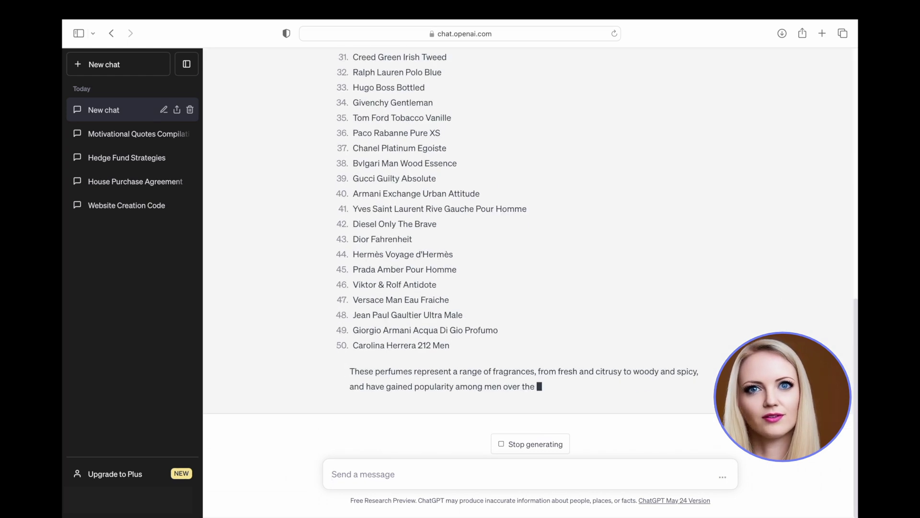
pyautogui.write('acation destina')
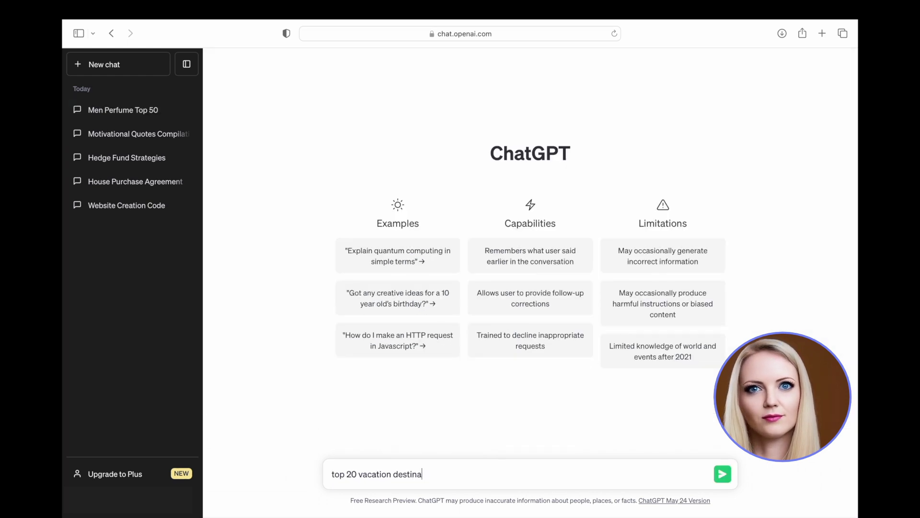
pyautogui.write('tions')
# Step: Send 'top 20 vacation destinations', then ask for the main places to visit in each
pyautogui.press('Return')
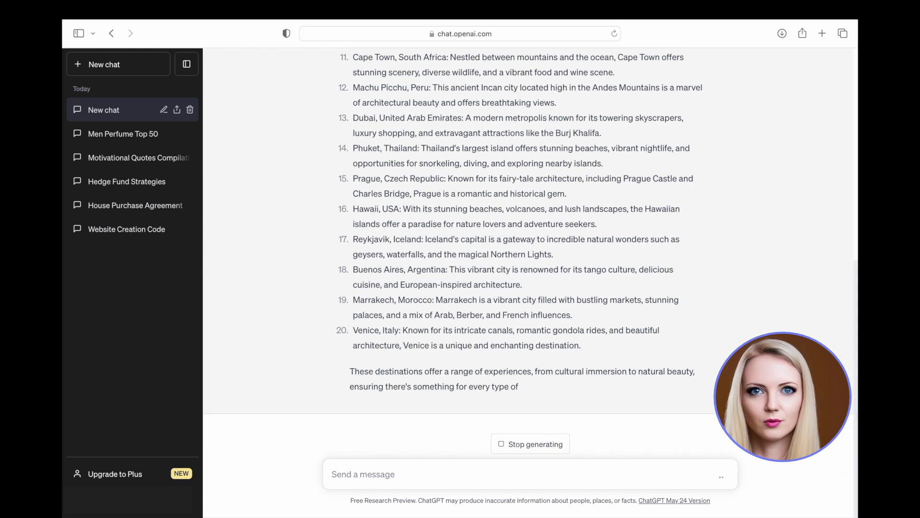
pyautogui.write('pro')
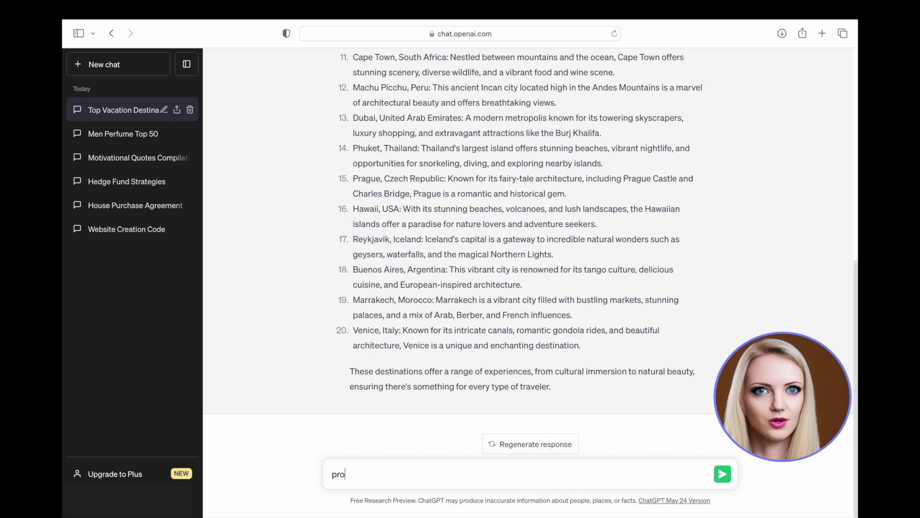
pyautogui.write('vide main places to visit for each of them')
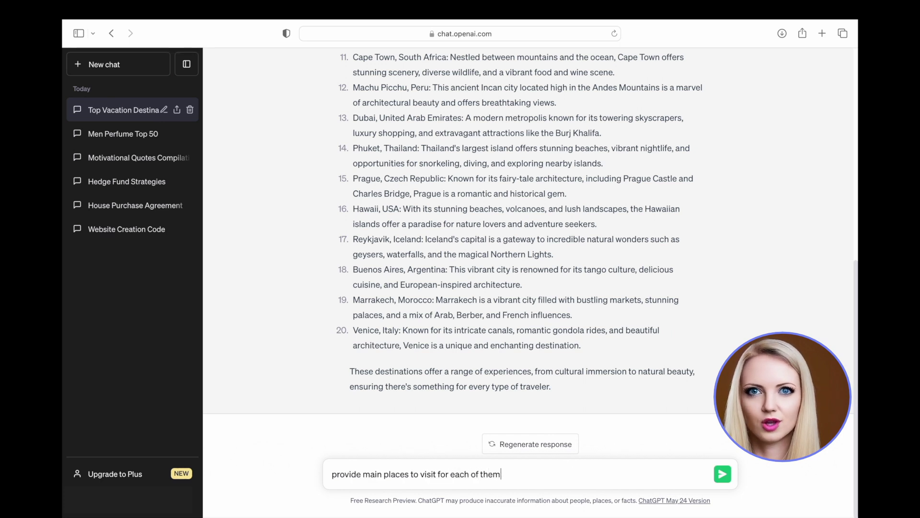
pyautogui.press('Return')
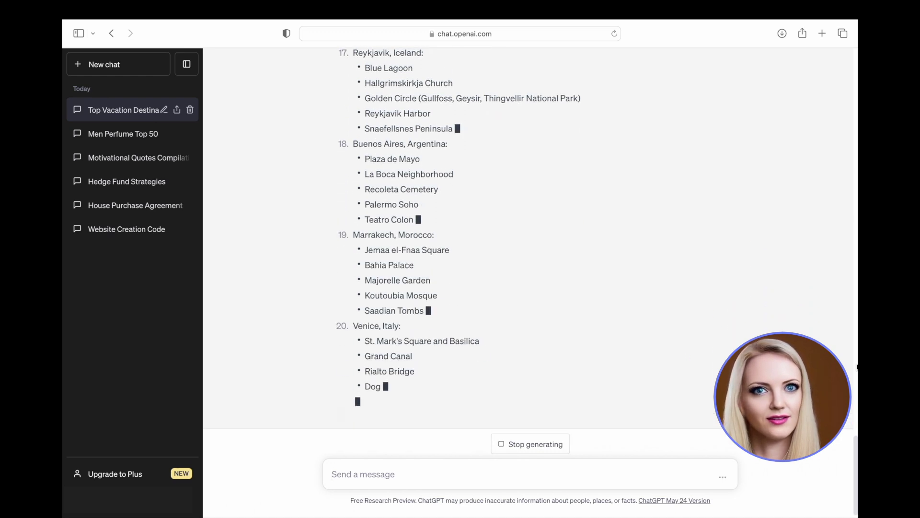
pyautogui.write('tra')
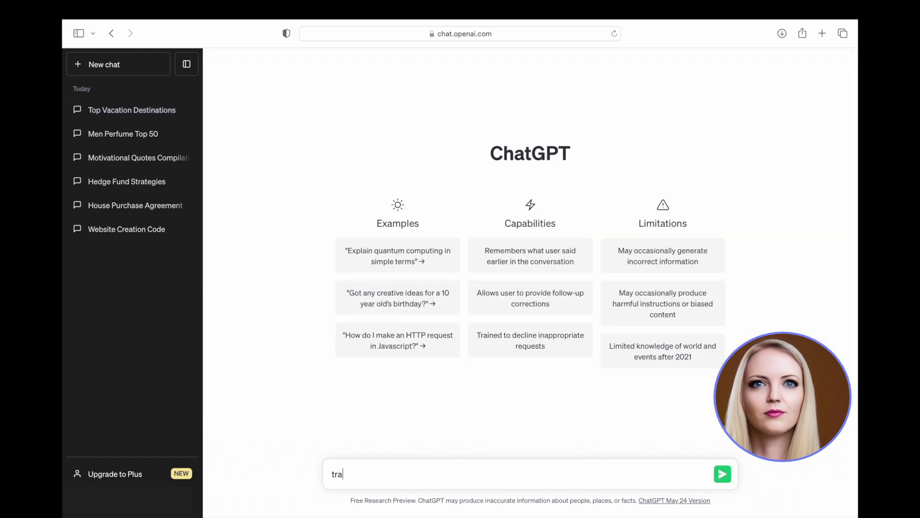
pyautogui.write('nslate "')
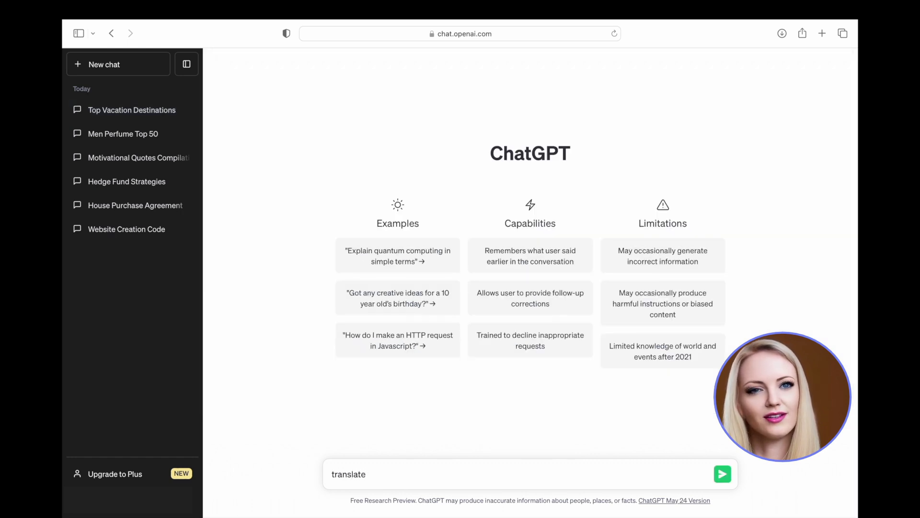
pyautogui.write('Top 20 vacation destinations. This list seems amazing. I have been to some of these places and would definitely like to go to visit rest of them. As I mentioned earlier, you can search within a search. You can write, provide main places to visit for each of them and ChatGPT will provide those places. It knows that you are talking about top 20 vacation places, and you do not need to type that again.')
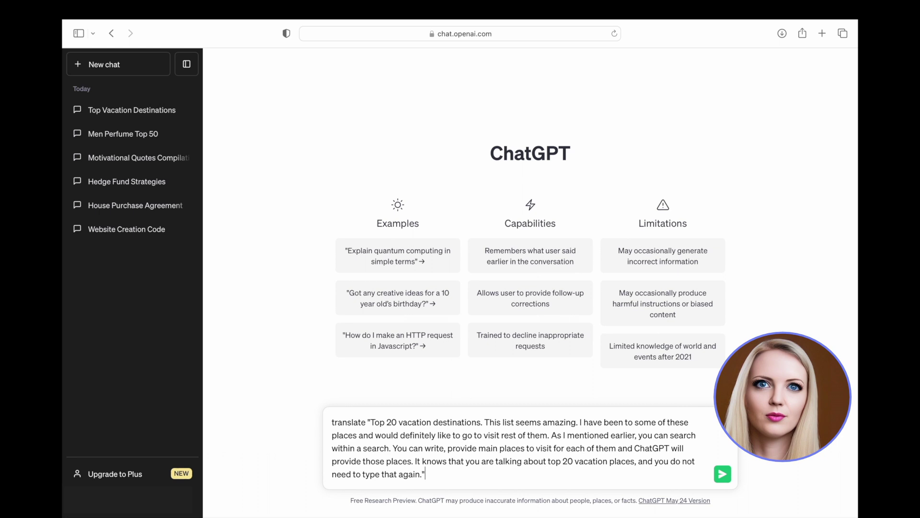
pyautogui.write('in Fr')
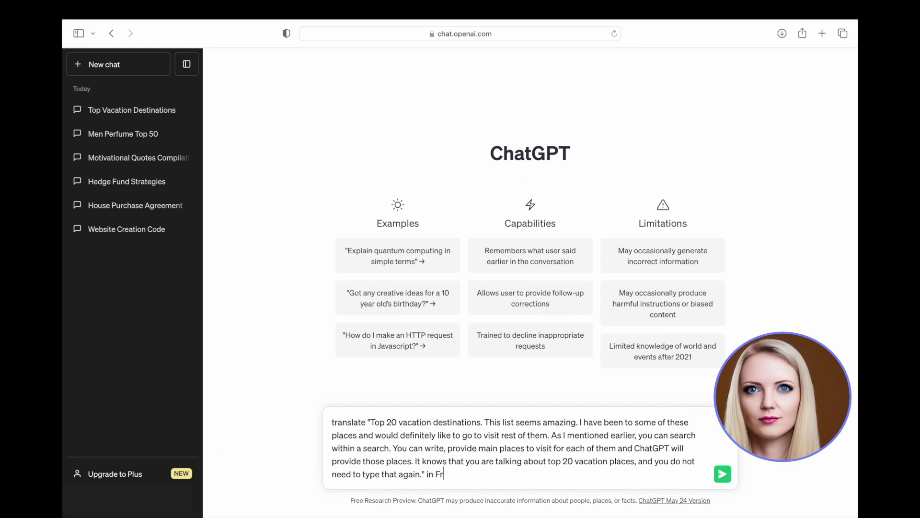
pyautogui.write('enc')
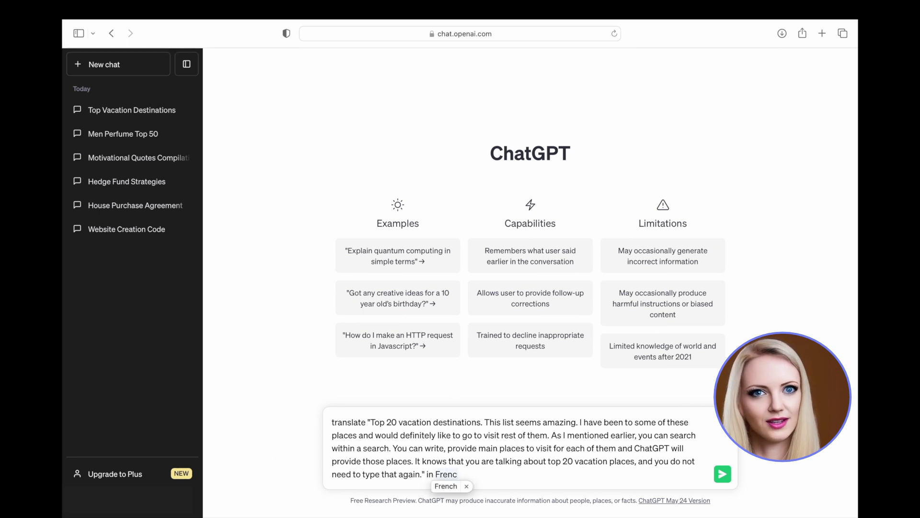
pyautogui.write('h')
# Step: Send the quoted vacation paragraph for translation into French, then start a fresh chat
pyautogui.press('Return')
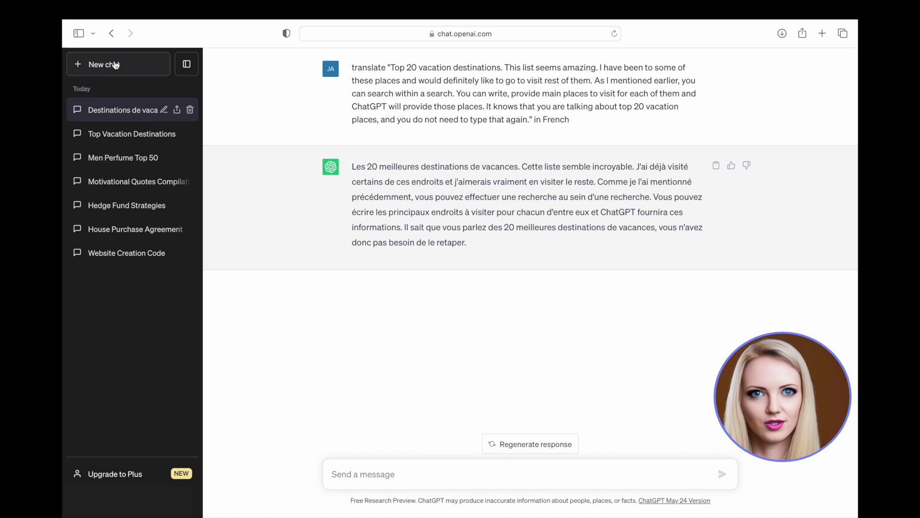
pyautogui.click(112, 64)
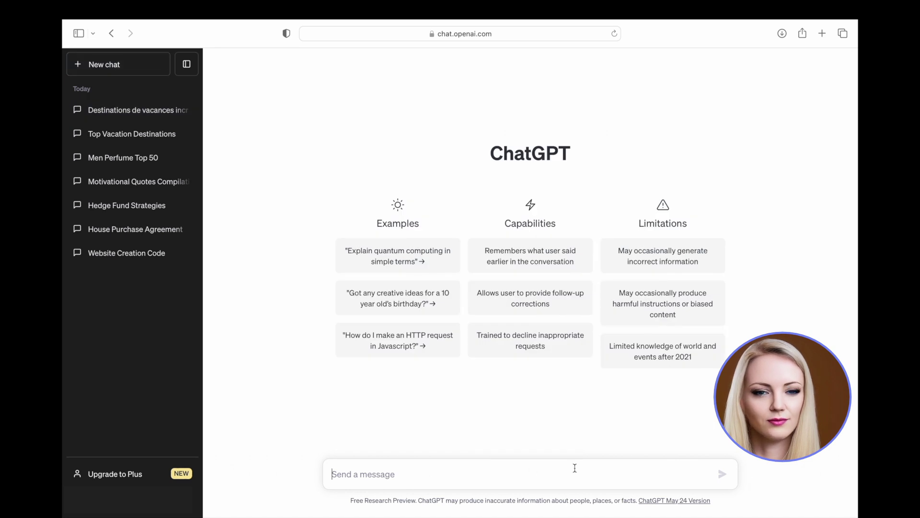
pyautogui.write('top 100 books to read')
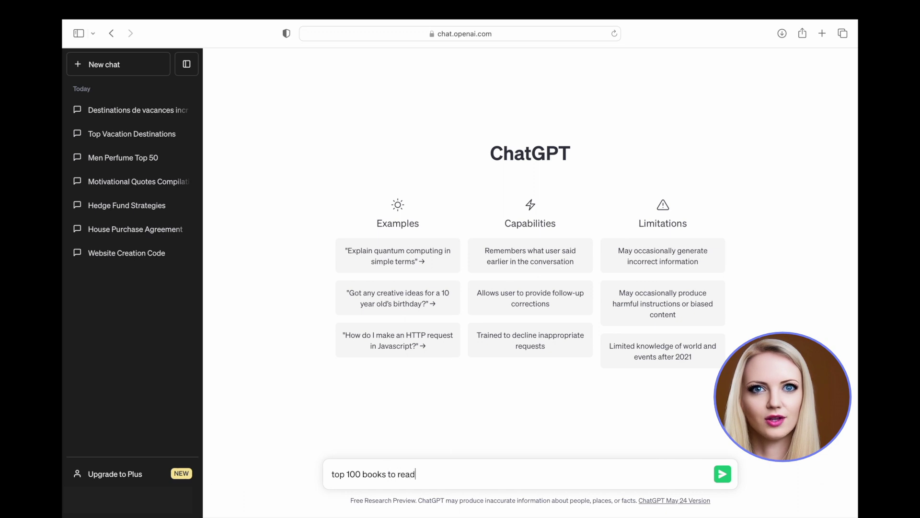
# Step: Send the top 100 books request, then 'write a 500 word essay on leadership styles'
pyautogui.press('Return')
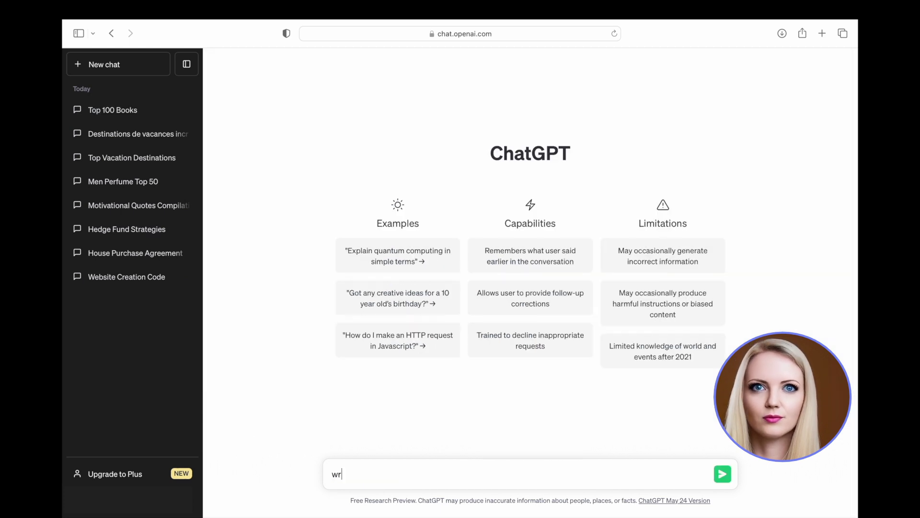
pyautogui.write('te a 500 word essay on leadership styles')
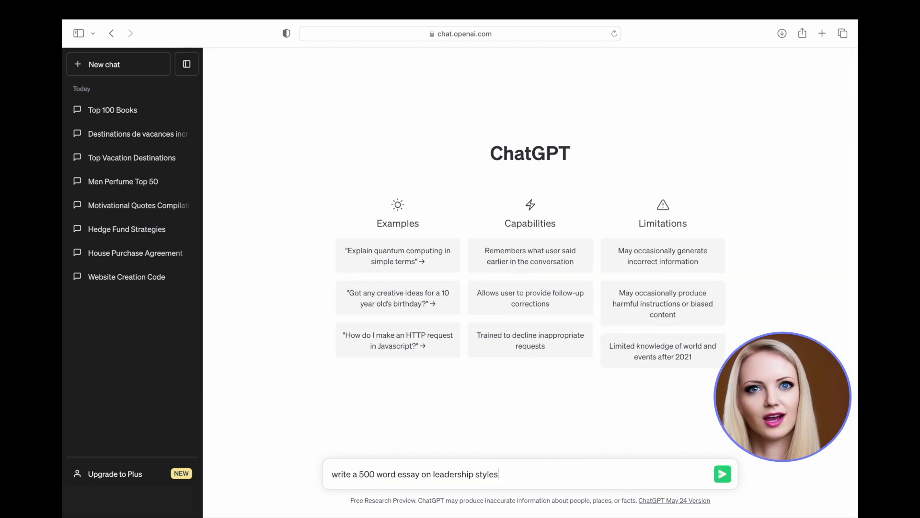
pyautogui.press('Return')
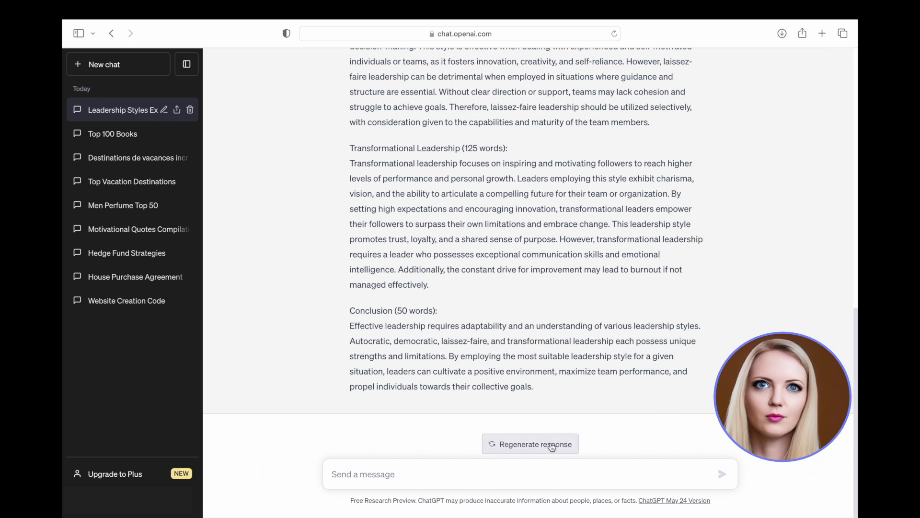
# Step: Regenerate the leadership-styles essay for a second version, then start a new chat
pyautogui.click(551, 446)
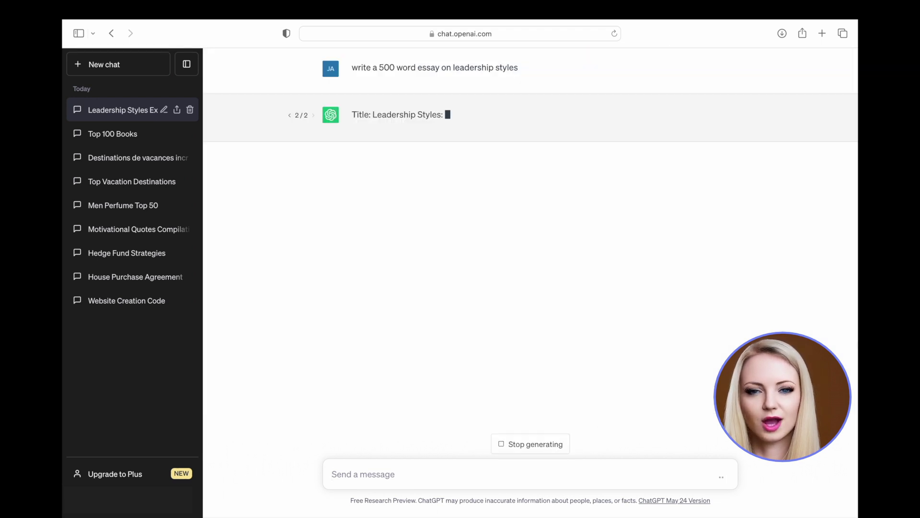
pyautogui.click(138, 72)
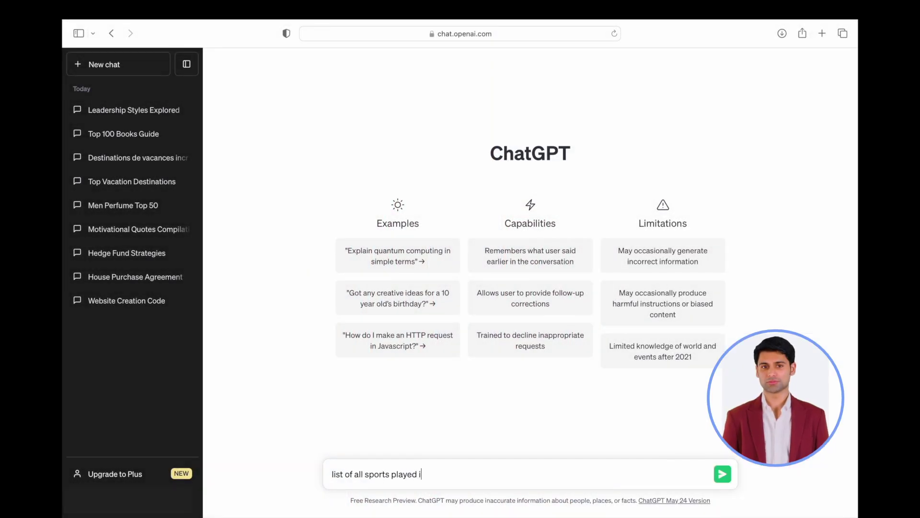
pyautogui.write('n Am')
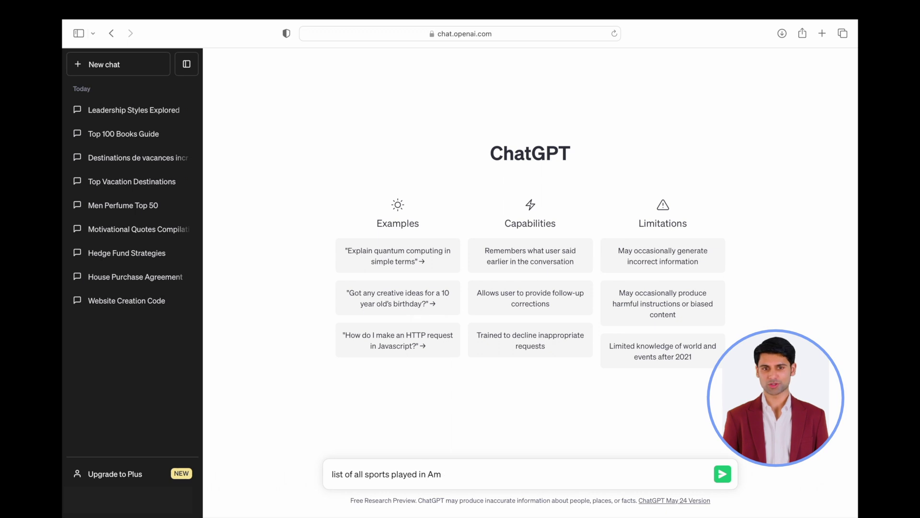
pyautogui.write('erica')
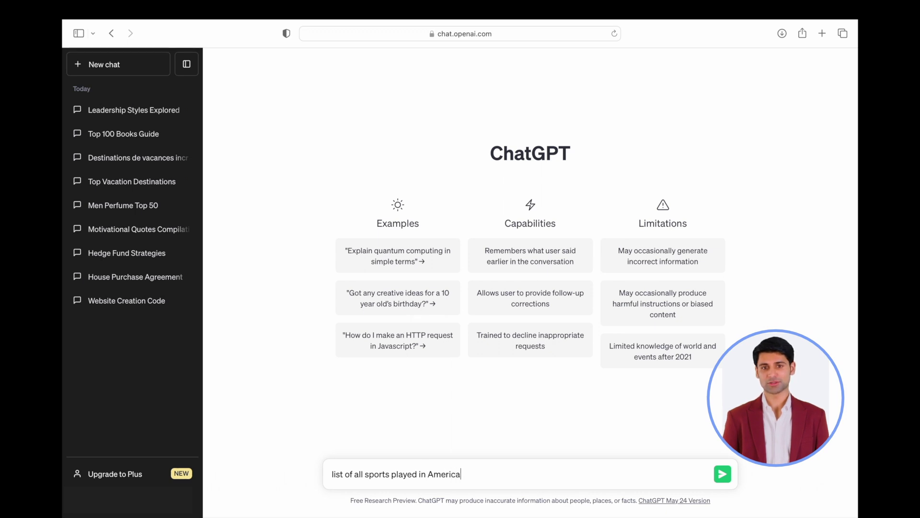
# Step: Send 'list of all sports played in America', then 'explain Pythagoras theorem' in a new chat
pyautogui.press('Return')
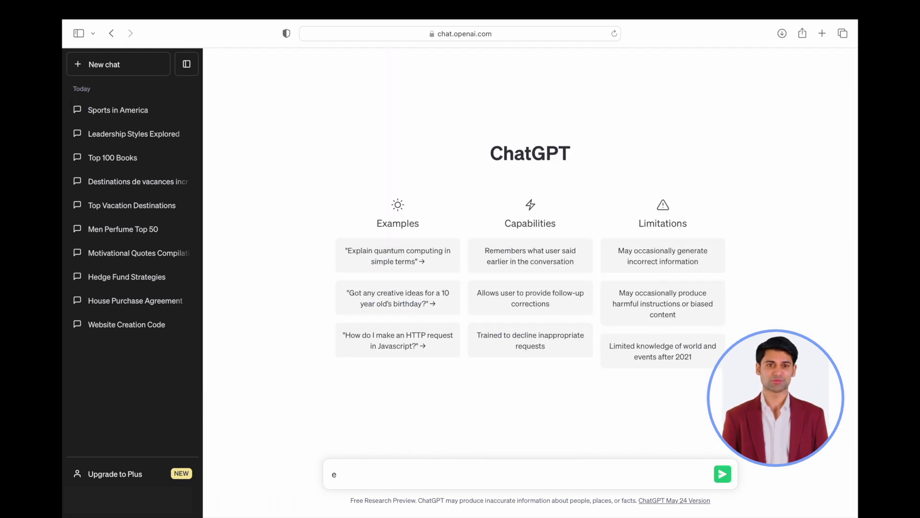
pyautogui.write('explain Pythagorus theore')
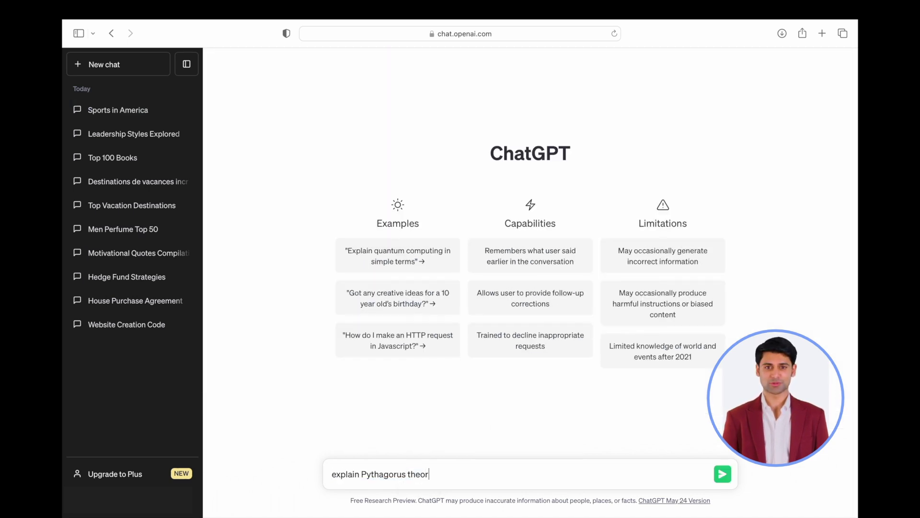
pyautogui.write('m')
pyautogui.press('Return')
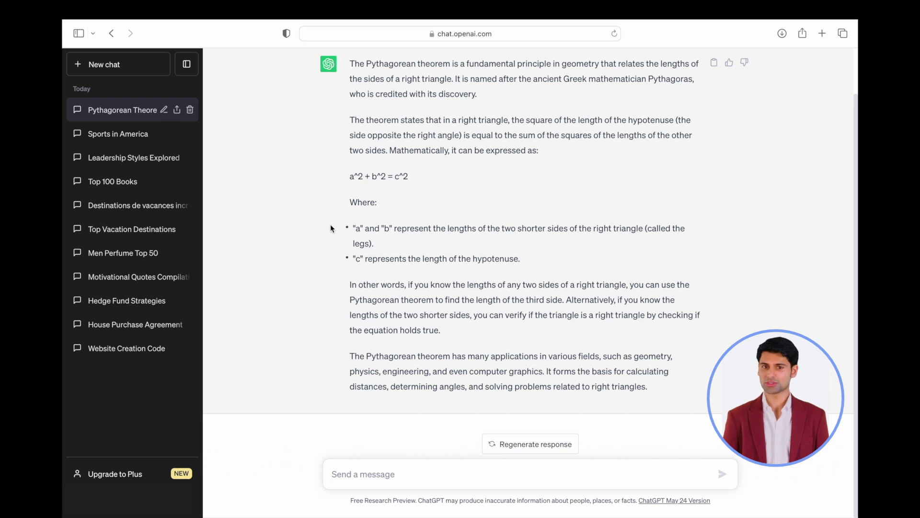
pyautogui.write('human an')
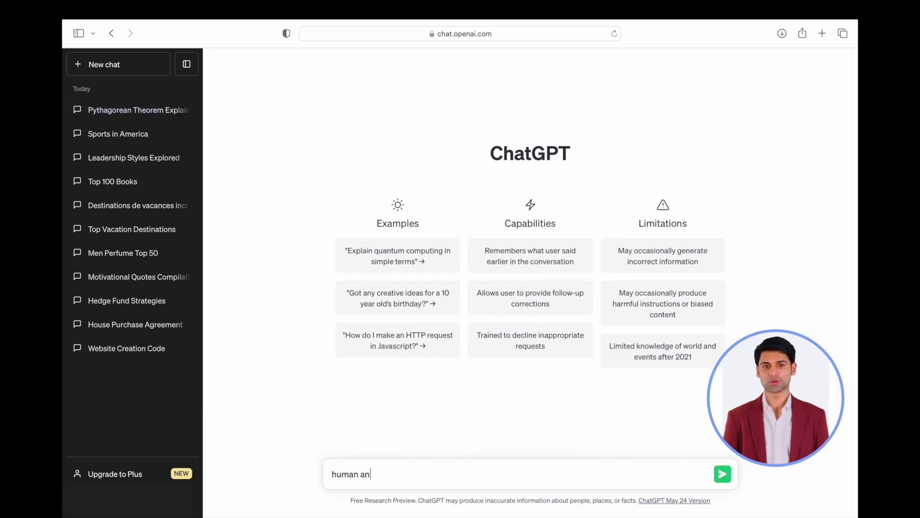
pyautogui.write('atomy')
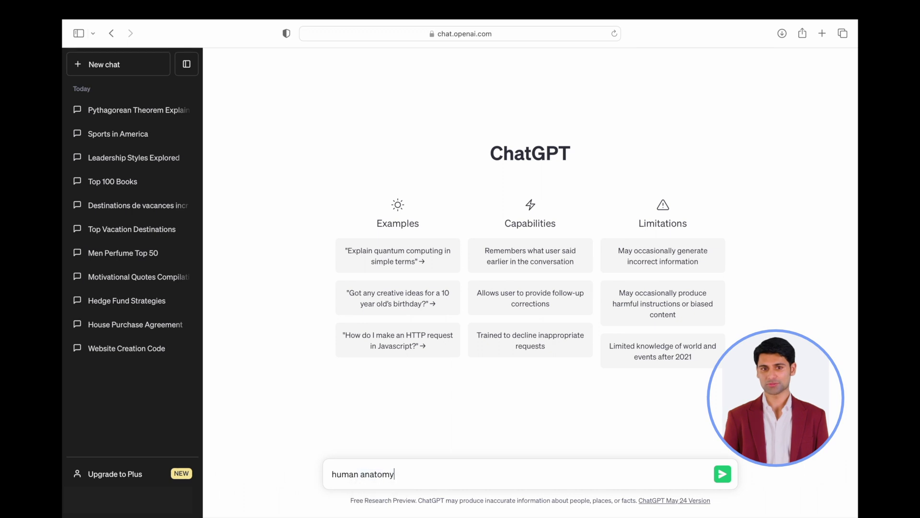
# Step: Send the 'human anatomy' question, then request an example test script for report testing in a new chat
pyautogui.press('Return')
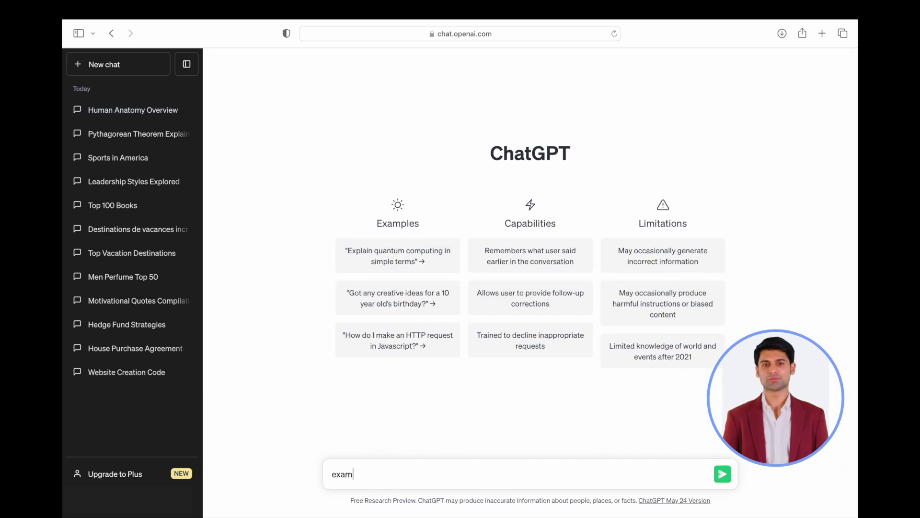
pyautogui.write('ple of a test script for testing report')
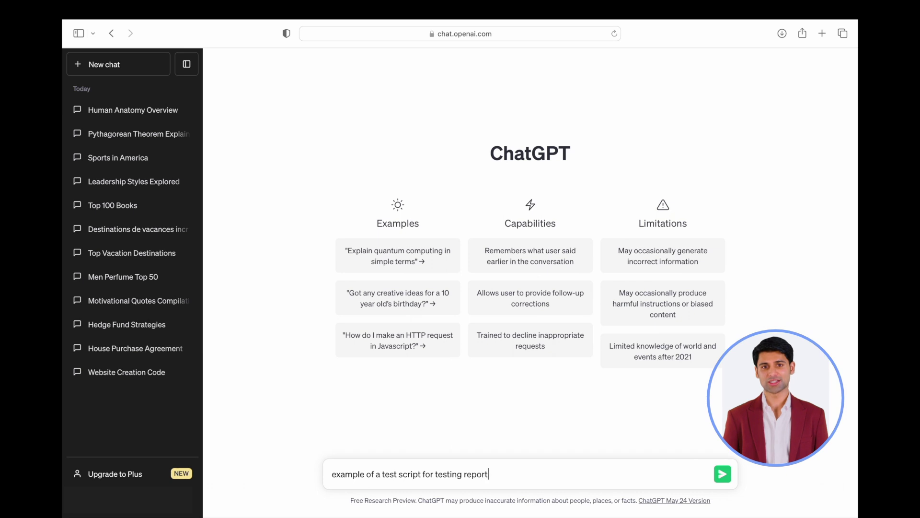
pyautogui.press('Return')
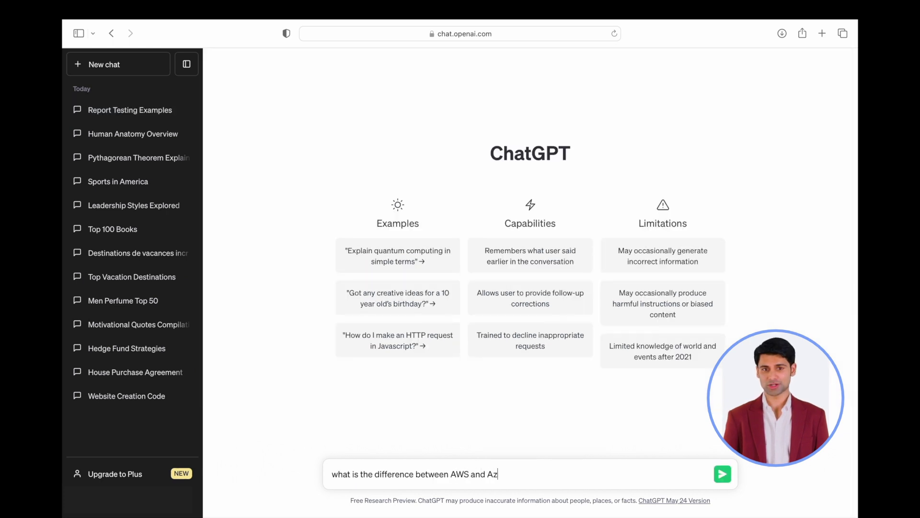
# Step: Send the AWS versus Azure comparison question, then request an article on democracy in a new chat
pyautogui.press('Return')
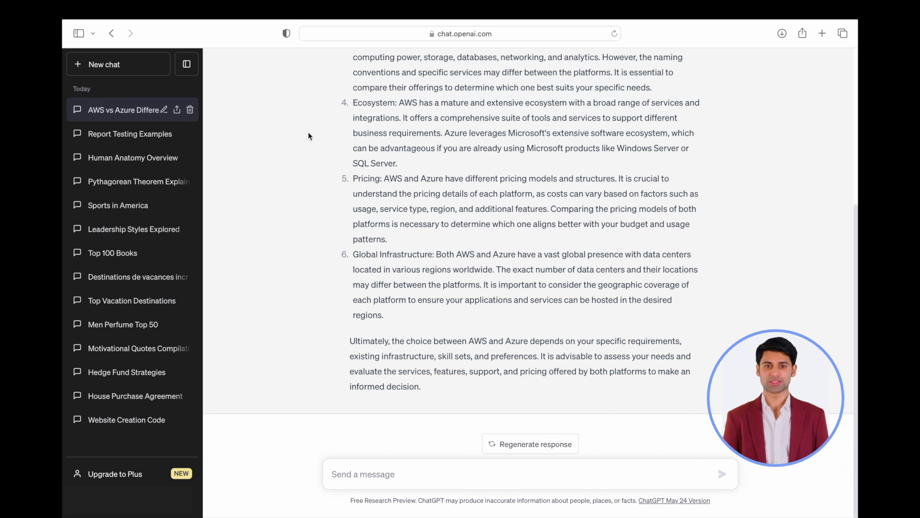
pyautogui.write('write an article on de')
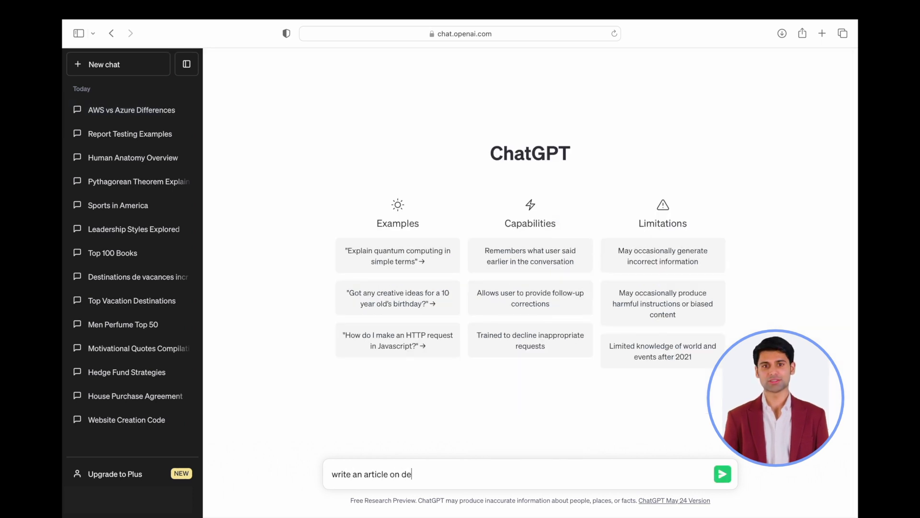
pyautogui.write('mocracy')
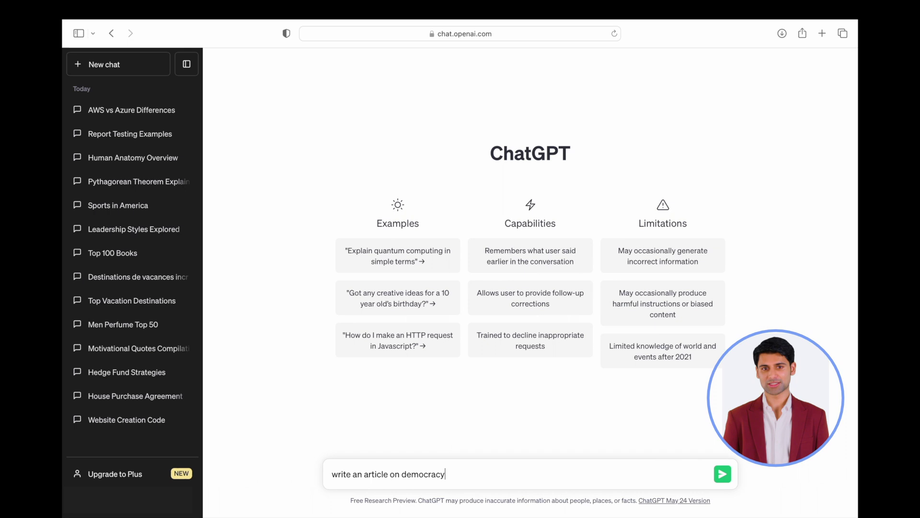
pyautogui.press('Return')
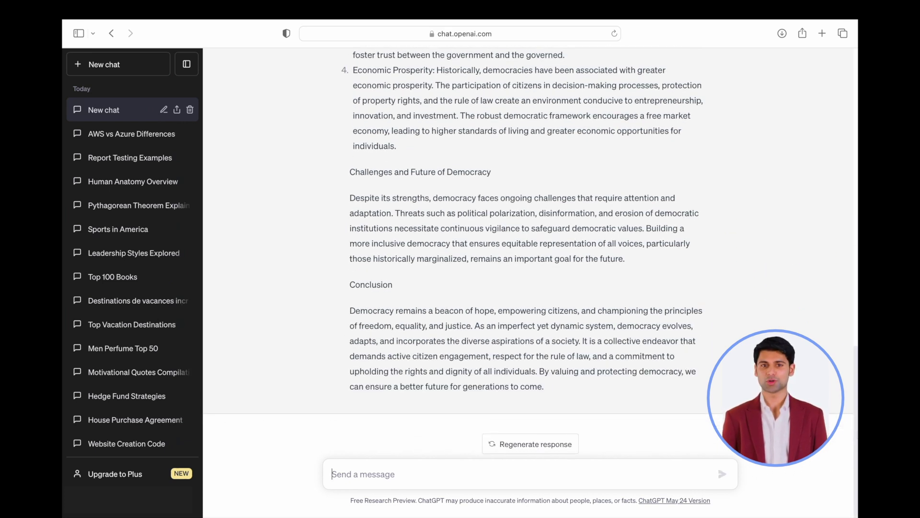
pyautogui.write('analy')
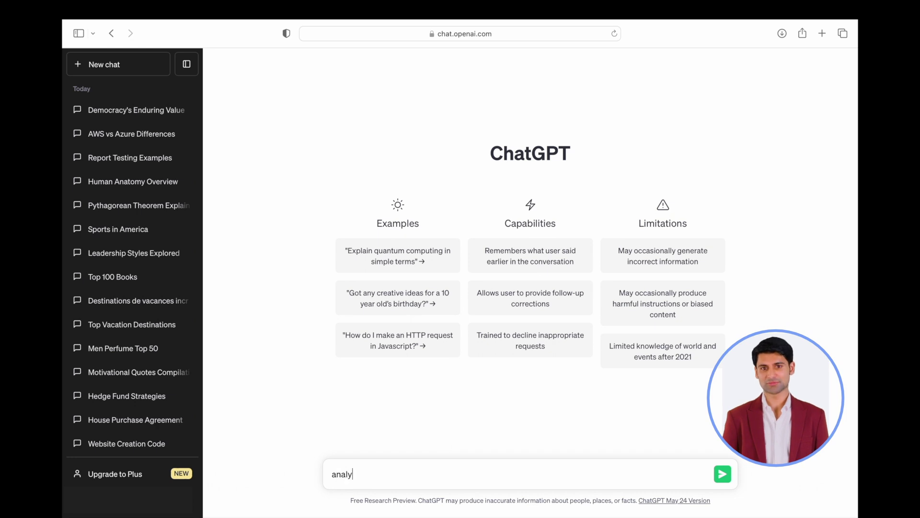
pyautogui.write('ze Exxon Mobil stoc')
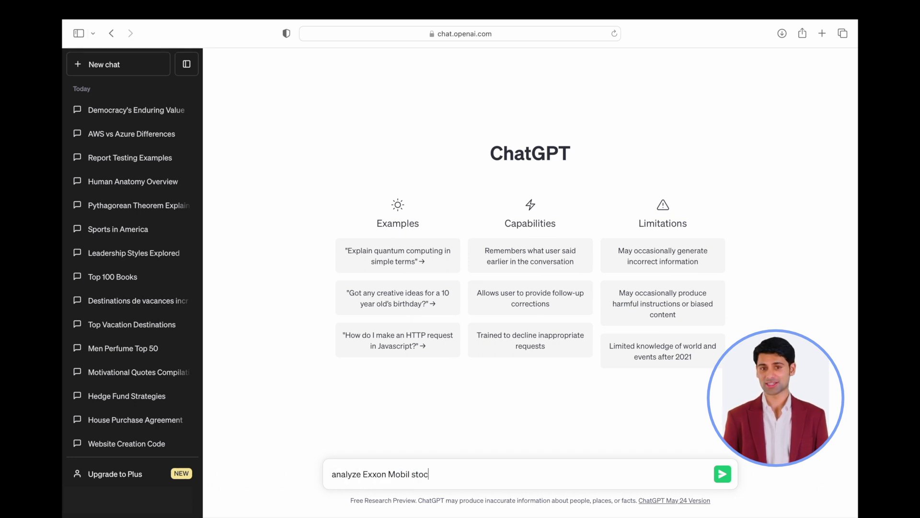
pyautogui.write('k')
# Step: Request an Exxon Mobil stock analysis, then ask how to improve social media awareness in a new chat
pyautogui.press('Return')
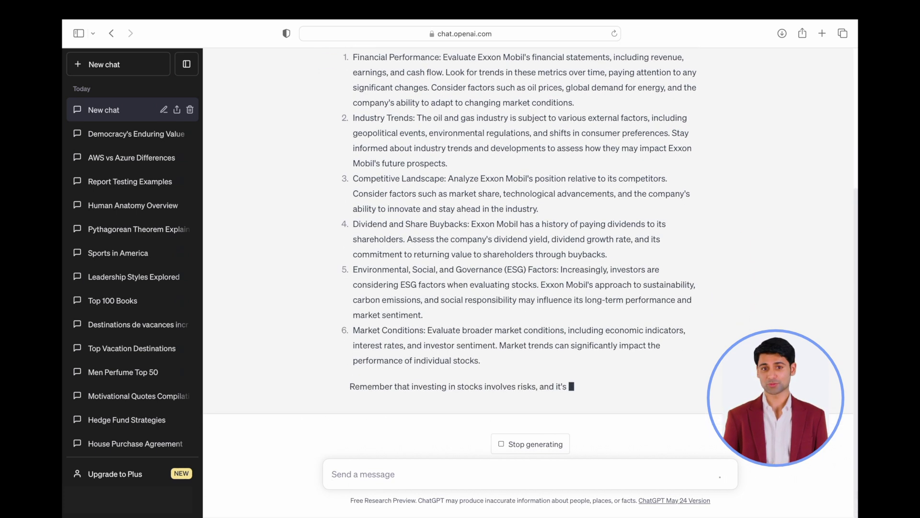
pyautogui.write('how')
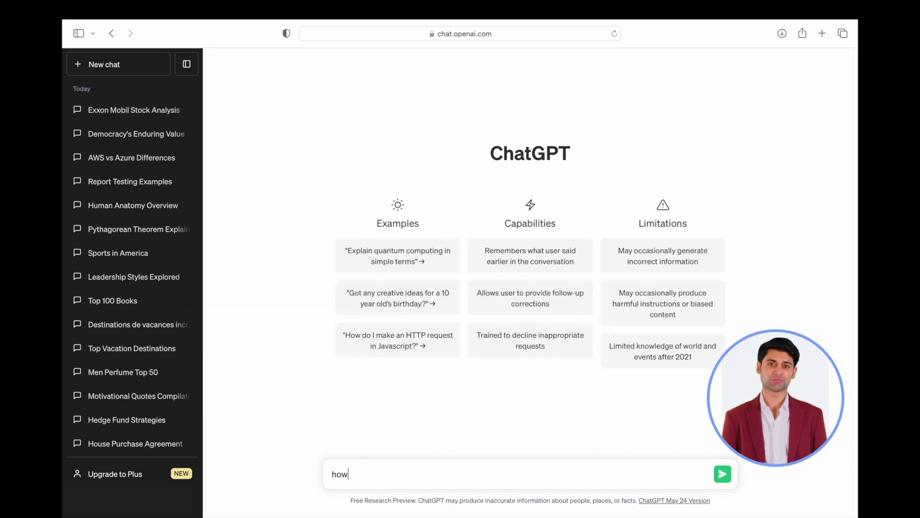
pyautogui.write(' to improve social media awareness')
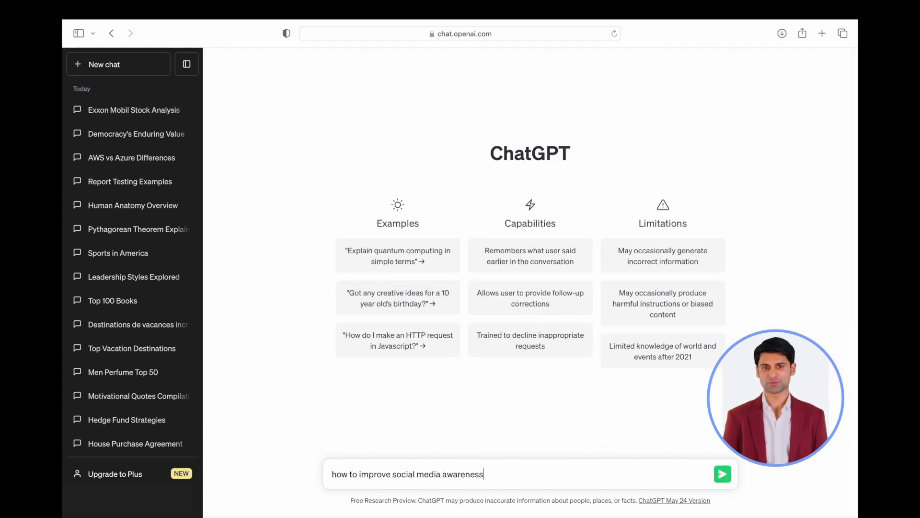
pyautogui.press('Return')
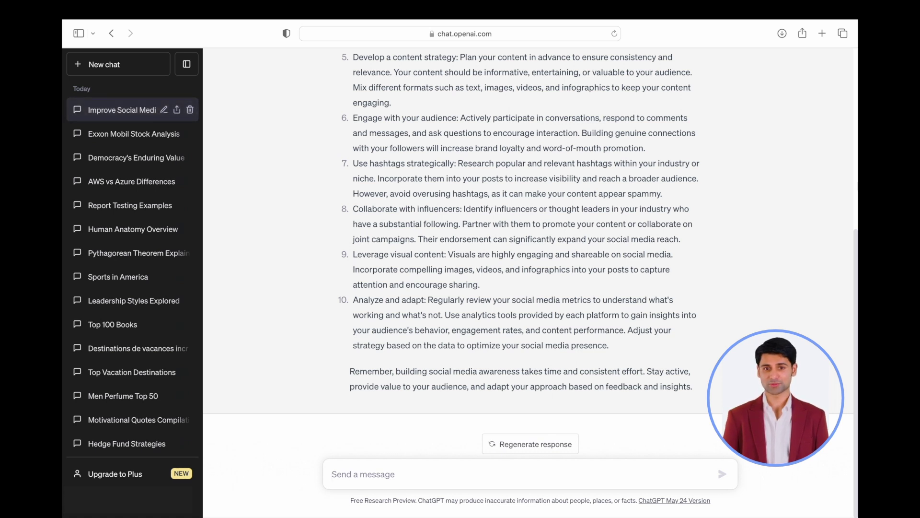
pyautogui.write('what are some new innovations in telecommunication industry')
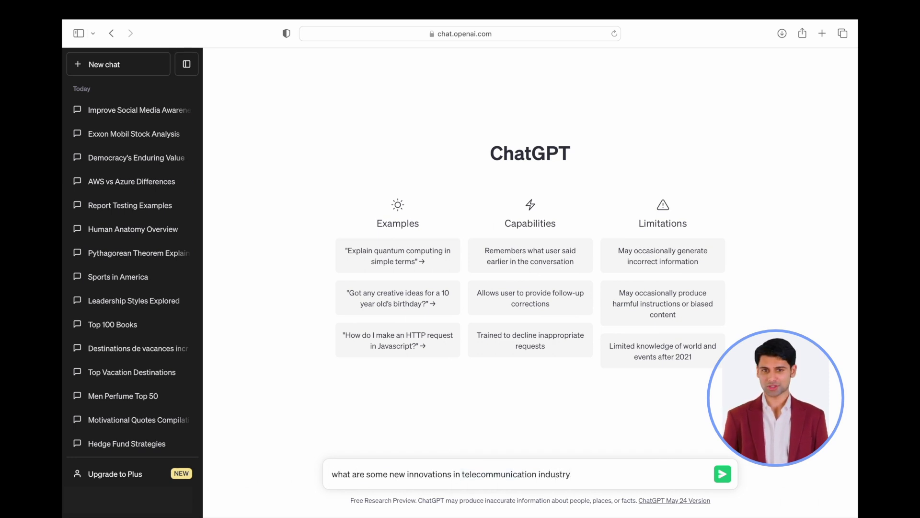
# Step: Ask what the new innovations in the telecommunication industry are
pyautogui.press('Return')
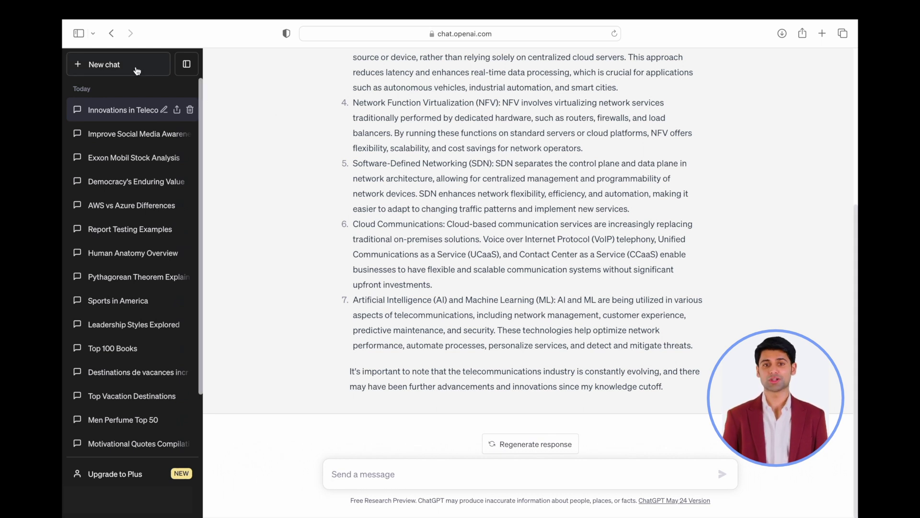
# Step: In a new chat ask 'what are Medicare requirements', then follow up with 'explain Part A in detail'
pyautogui.click(107, 65)
pyautogui.write('what are m')
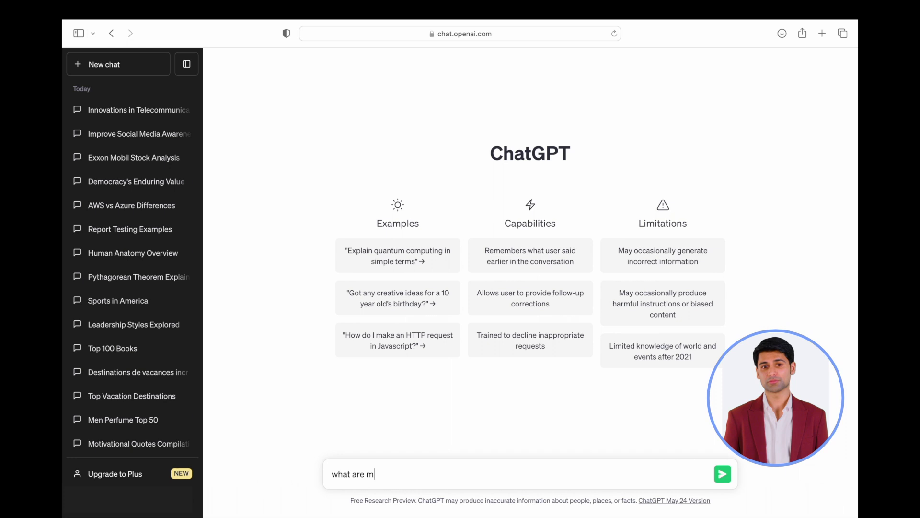
pyautogui.press('BackSpace')
pyautogui.write('Medicare re')
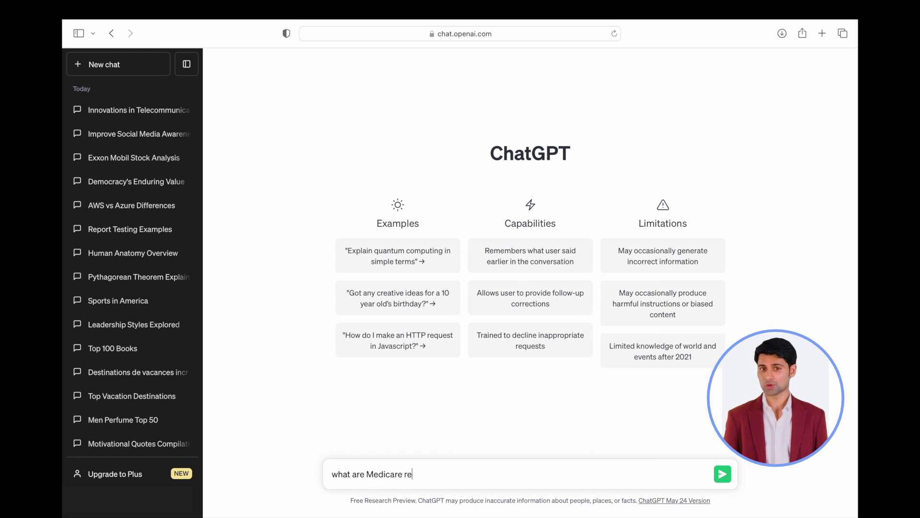
pyautogui.write('s')
pyautogui.press('Return')
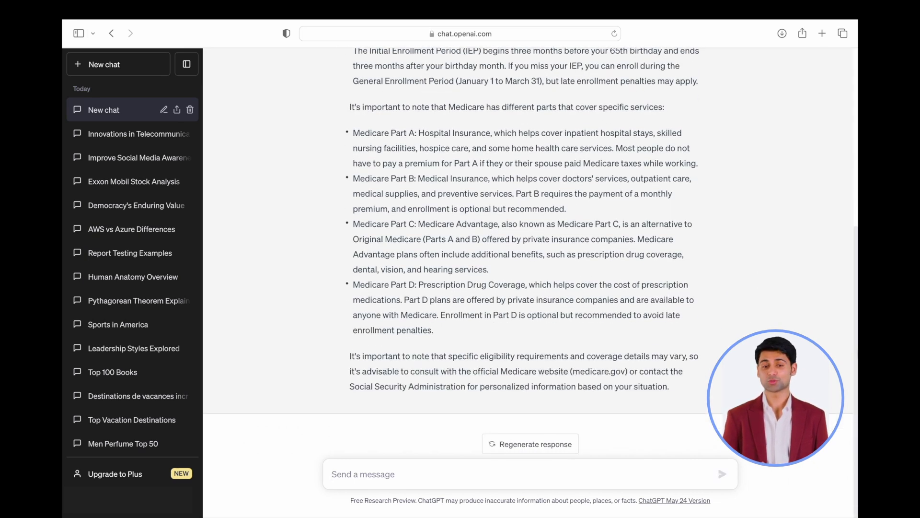
pyautogui.write('ex')
pyautogui.write('plain Part A in de')
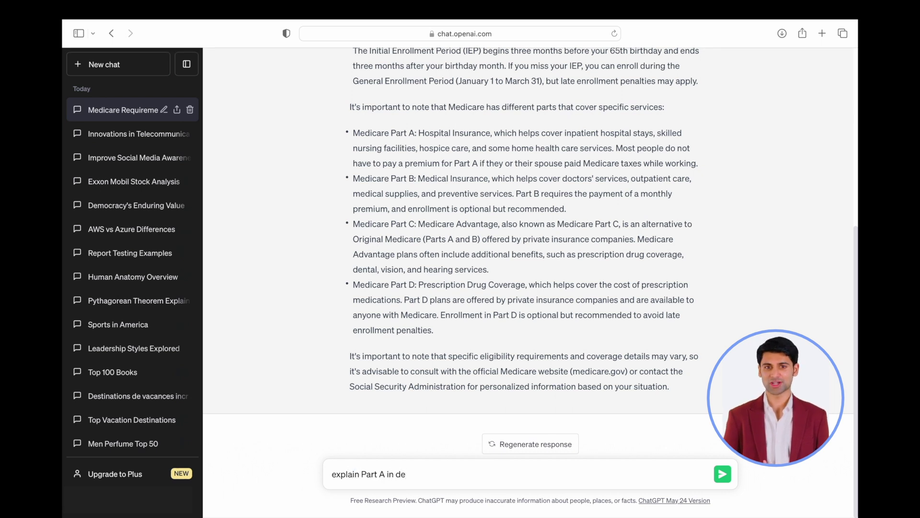
pyautogui.write('tail')
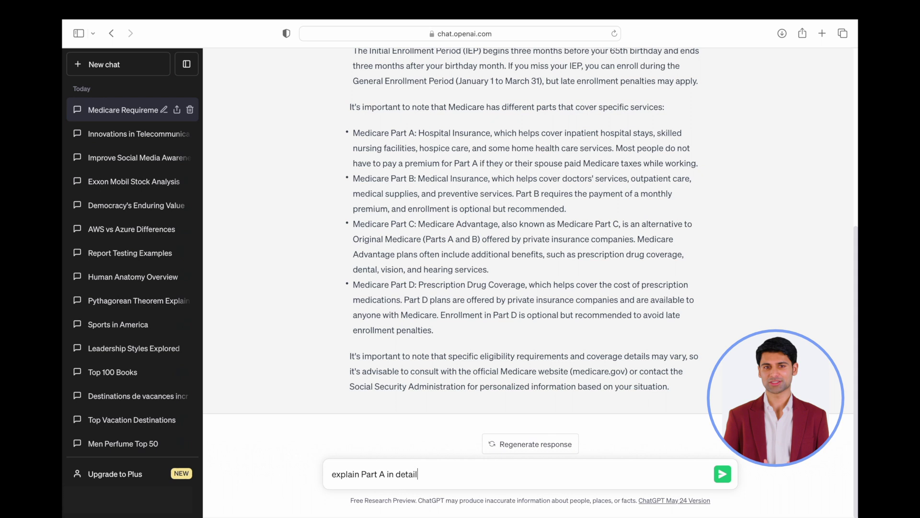
pyautogui.press('Return')
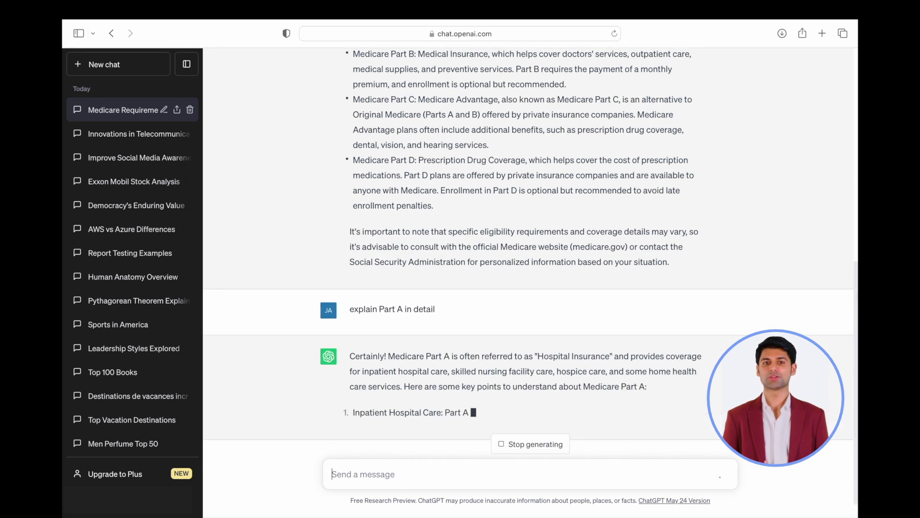